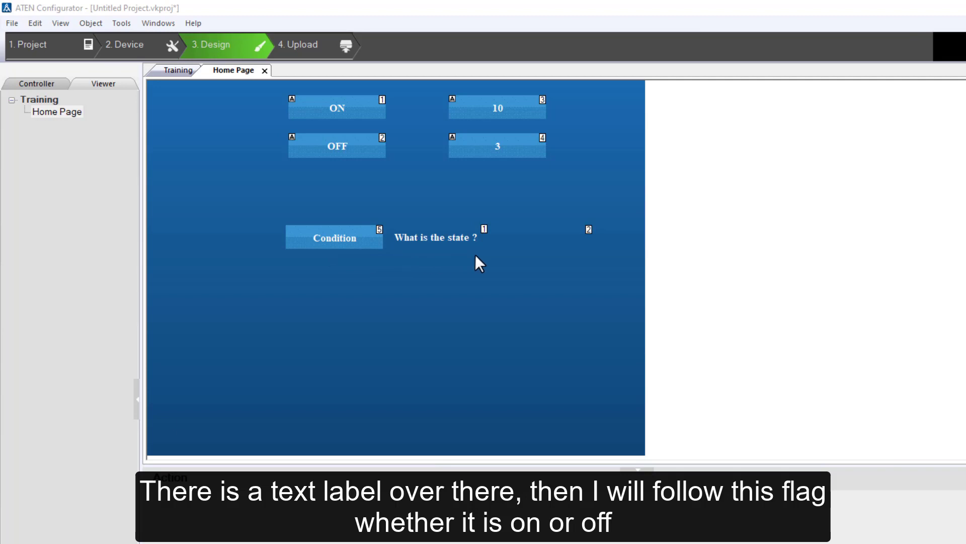
Add a Flag If condition command to the Condition button on the Home Page
left_click(532, 244)
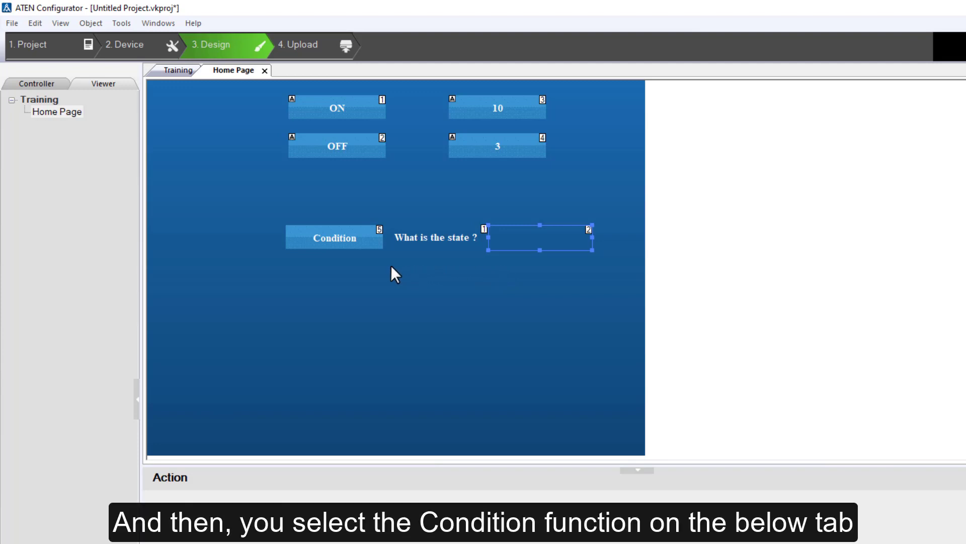
left_click(376, 243)
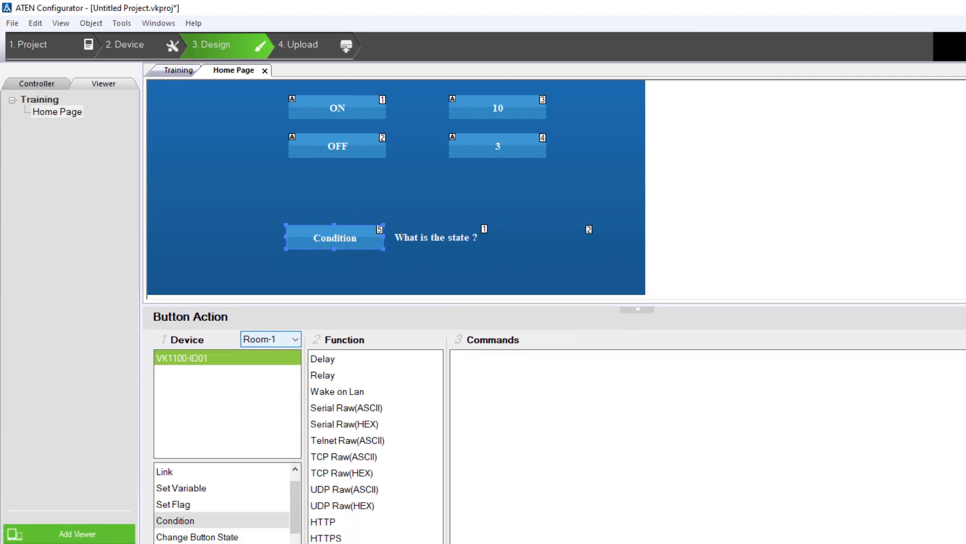
left_click(246, 522)
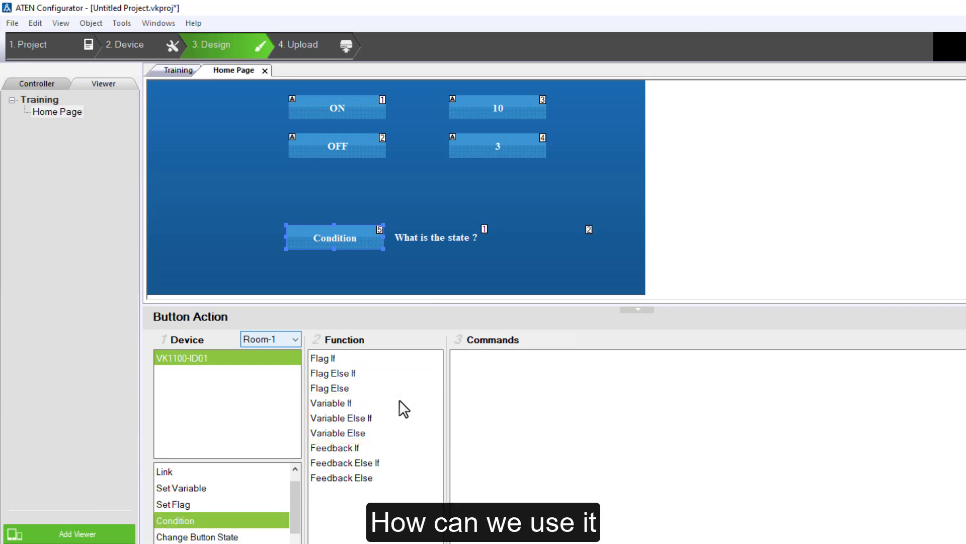
left_click(342, 362)
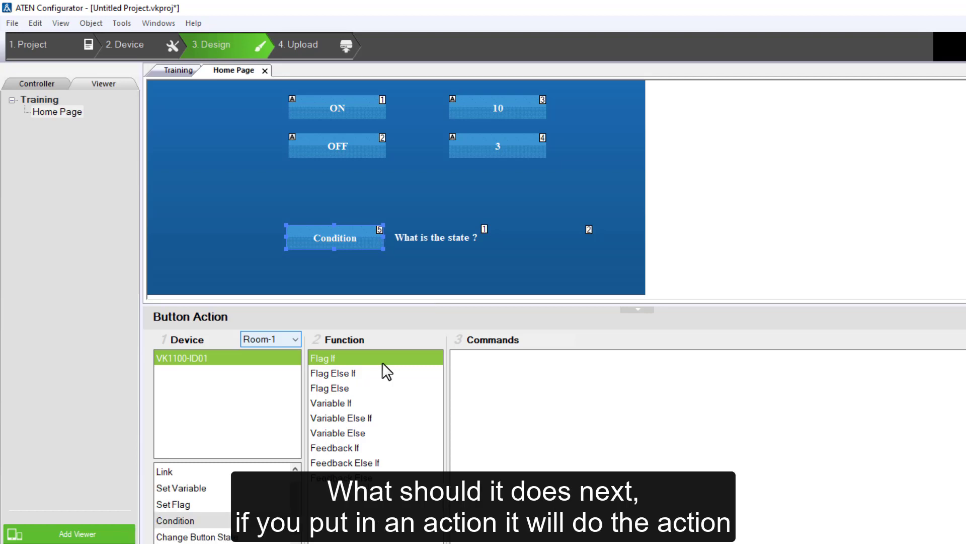
left_click(358, 388)
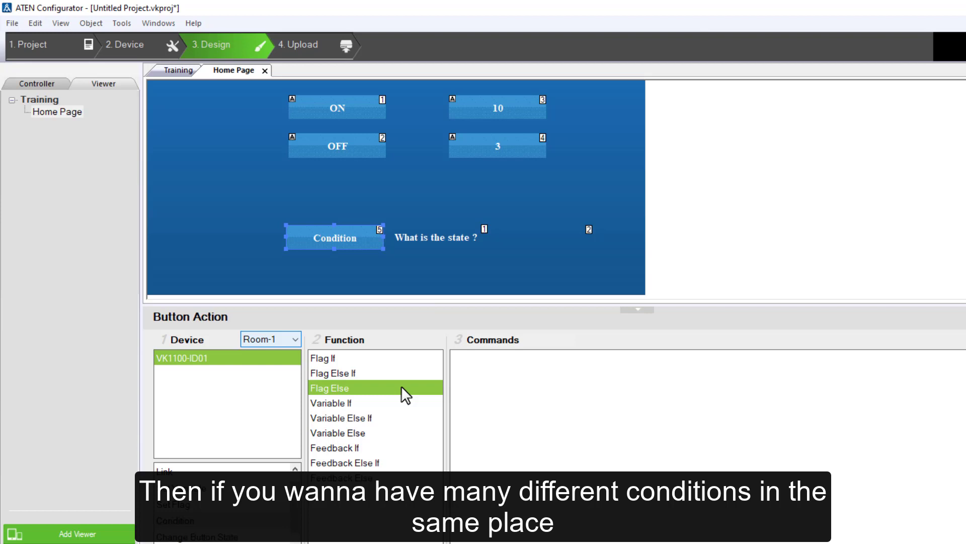
left_click(368, 375)
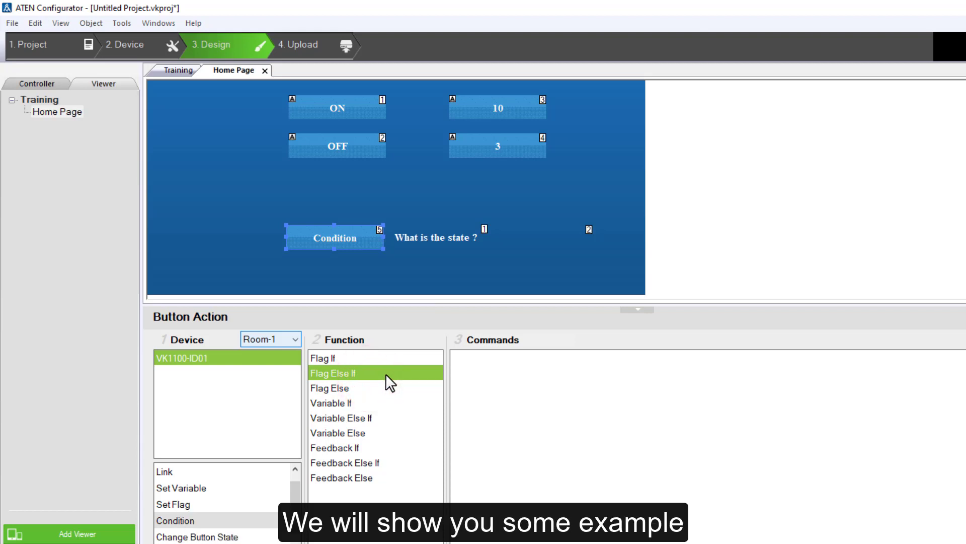
double_click(363, 357)
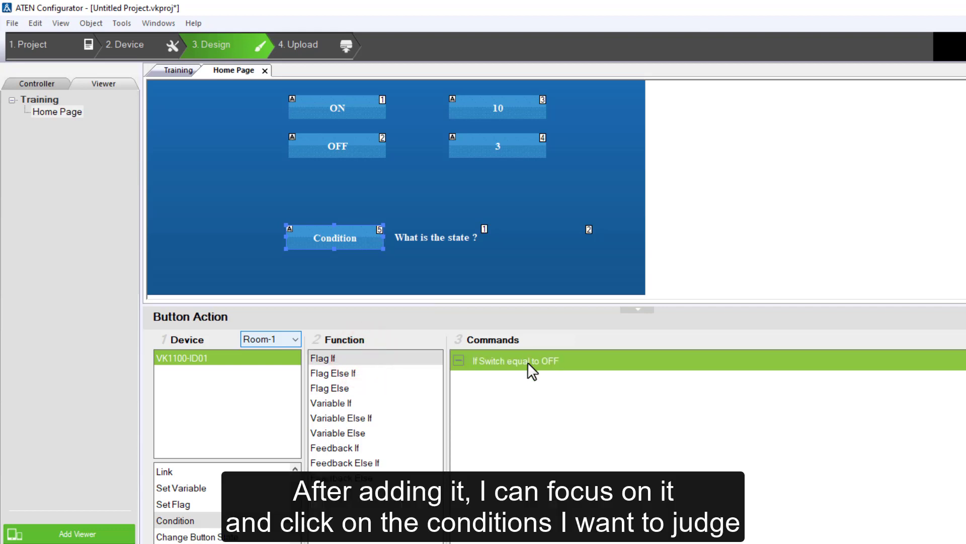
Set the Flag If condition to check that the Switch flag is equal to ON
left_click(533, 361)
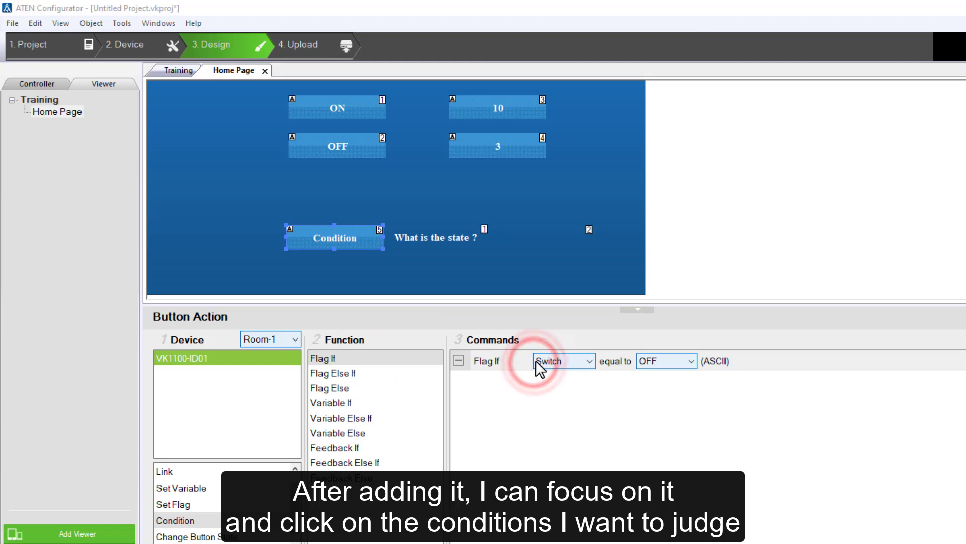
left_click(588, 360)
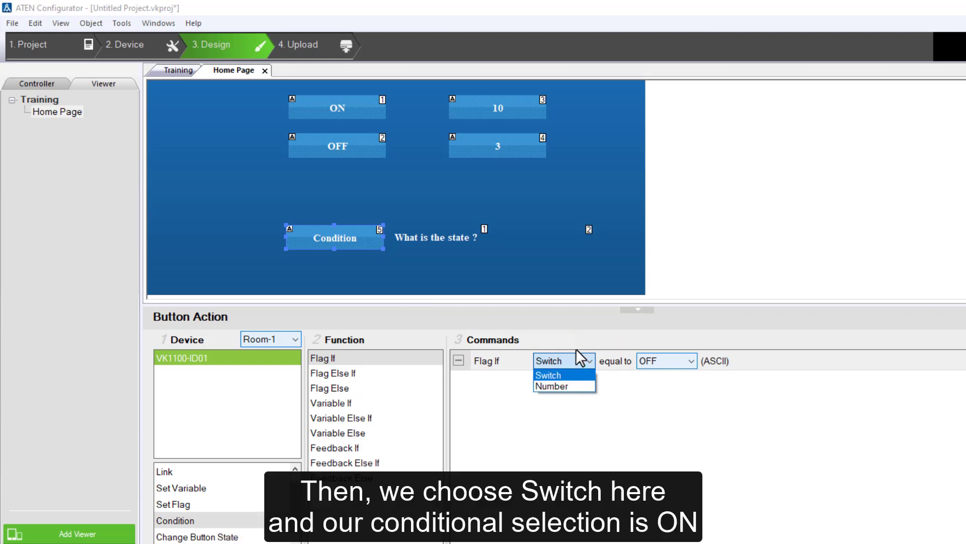
left_click(577, 375)
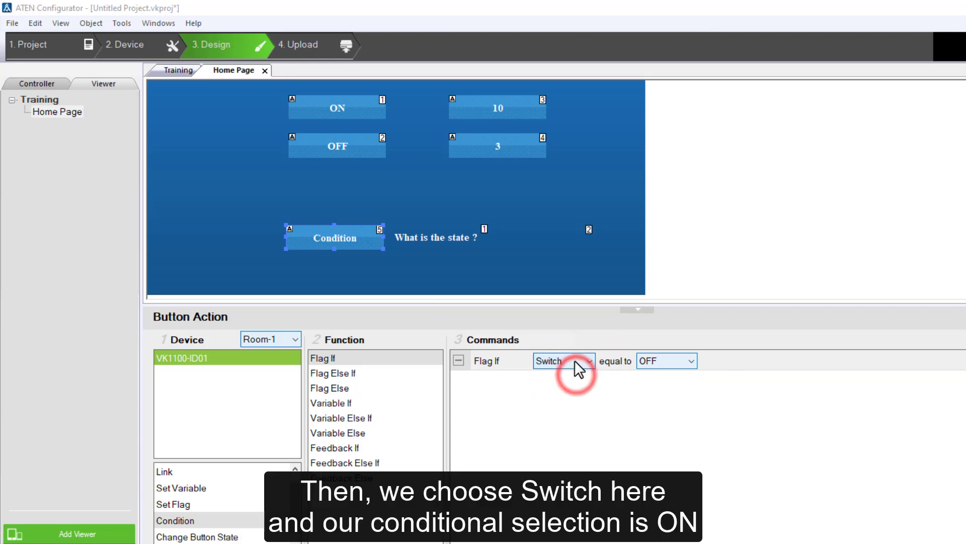
left_click(674, 361)
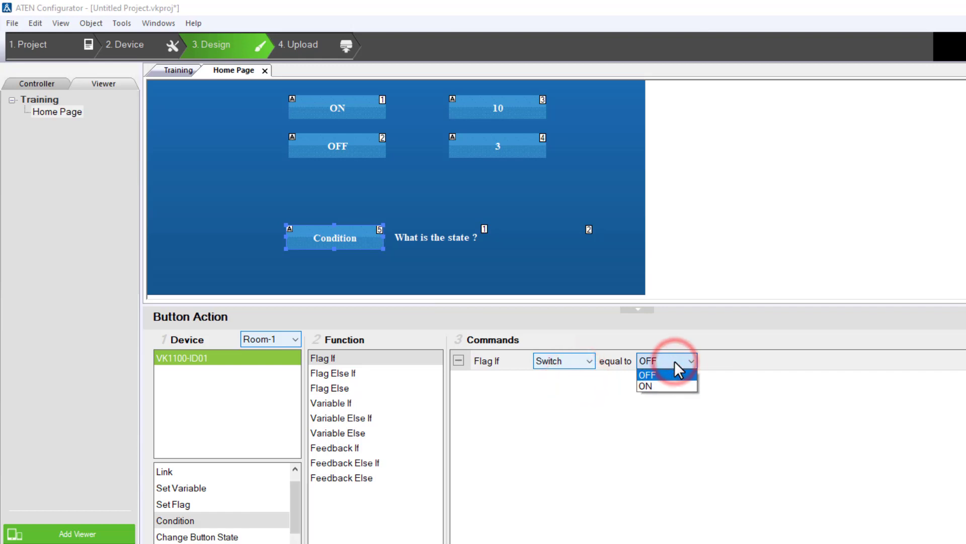
left_click(675, 386)
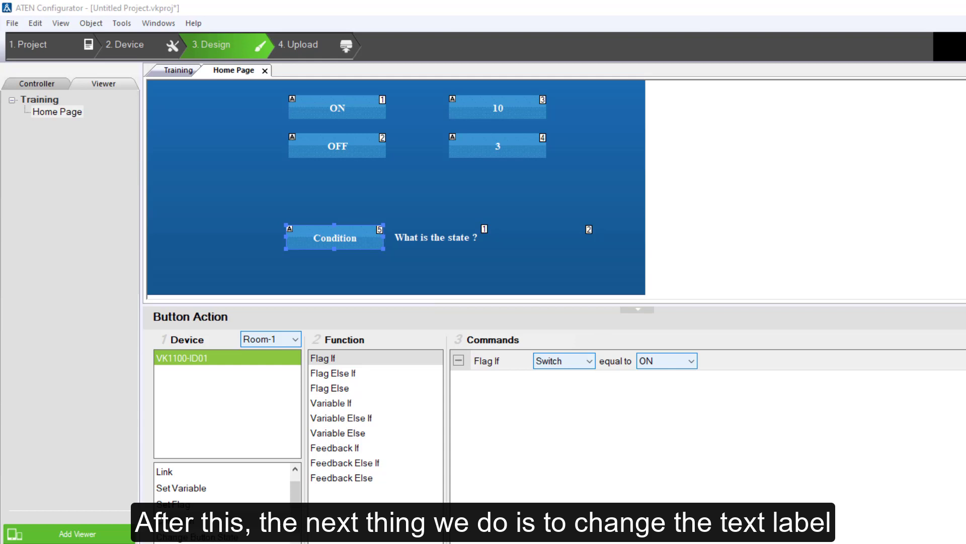
Choose the Change Label function for the Condition button's actions
left_click_drag(296, 500, 295, 521)
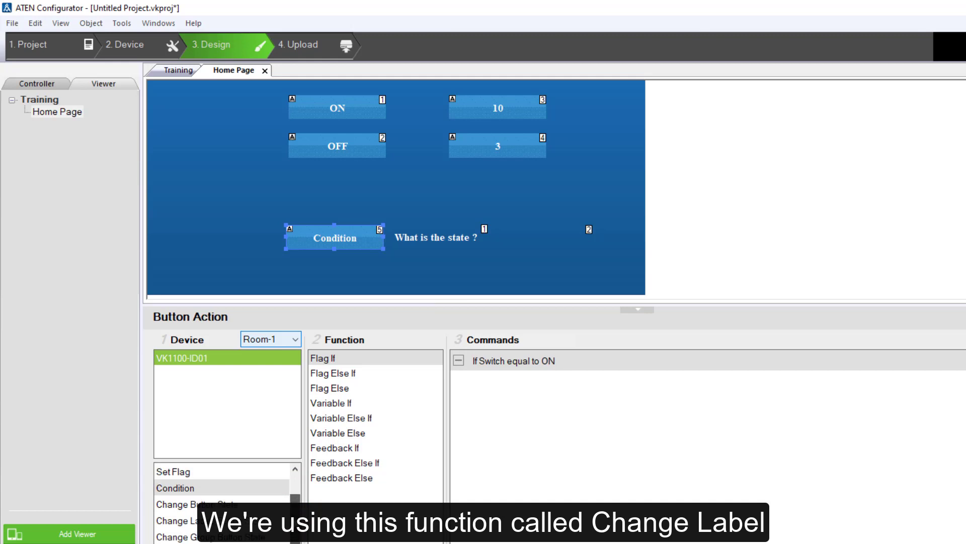
left_click(196, 521)
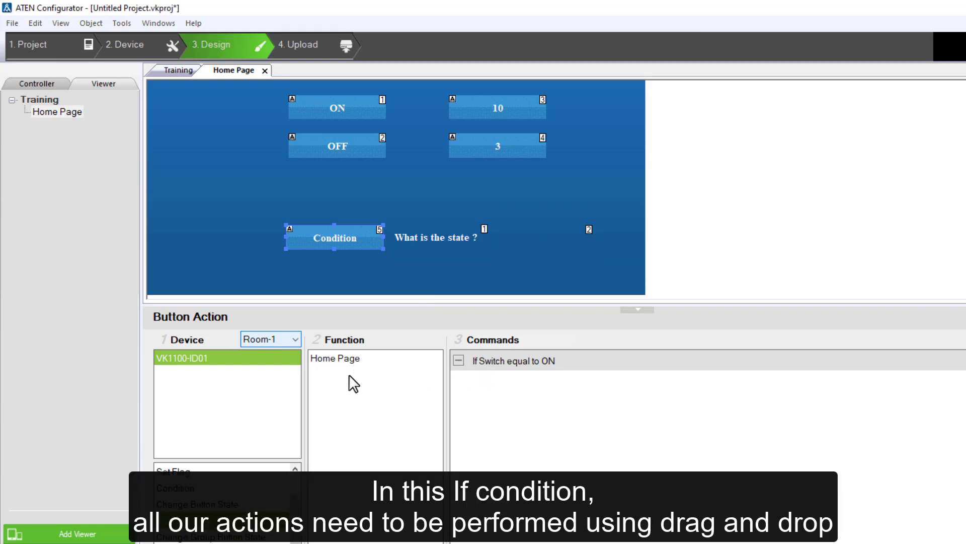
Try adding a Home Page Change Label command outside the If condition, and delete that command
double_click(349, 358)
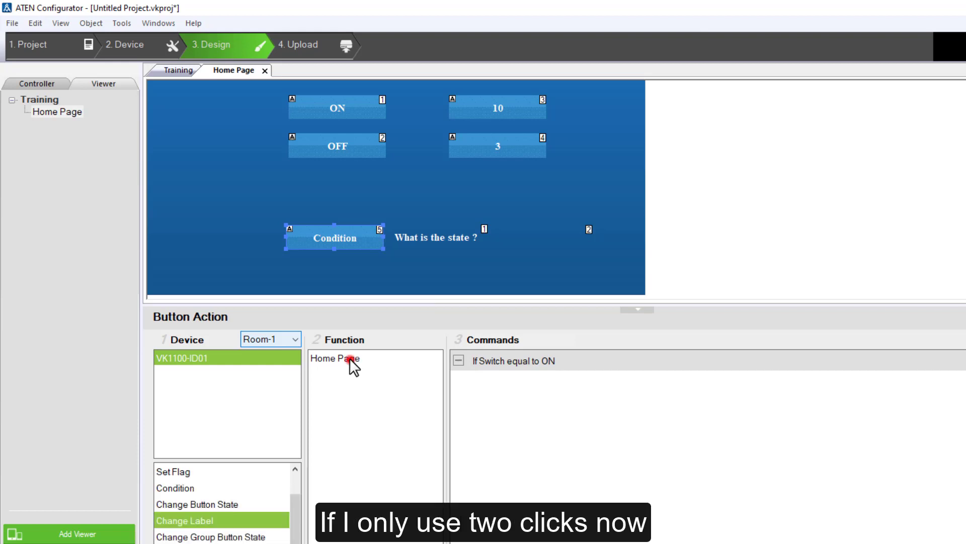
left_click(476, 360)
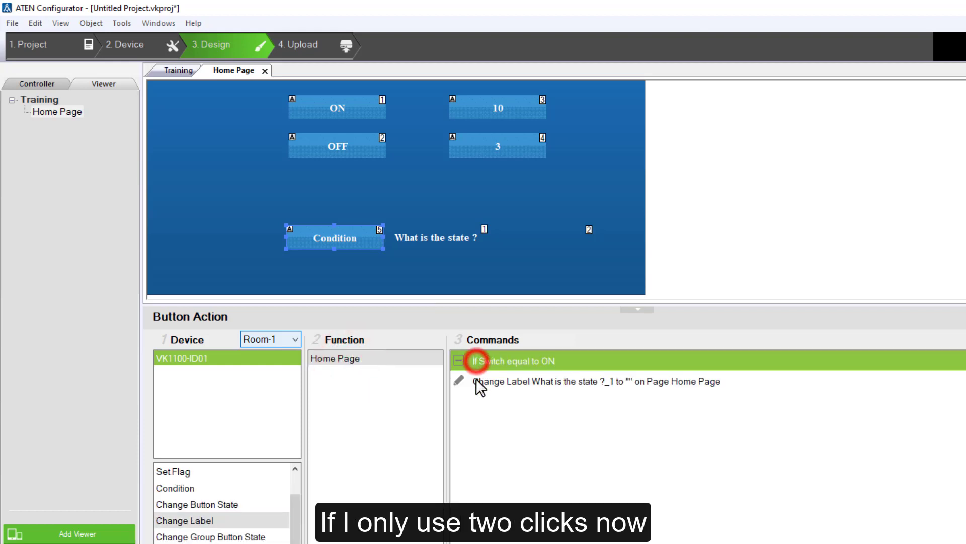
left_click(481, 383)
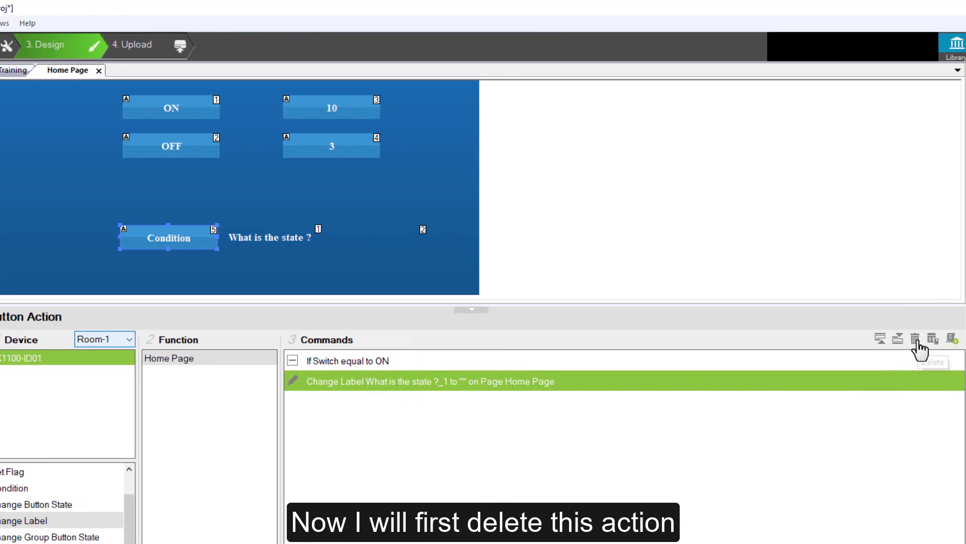
left_click(915, 339)
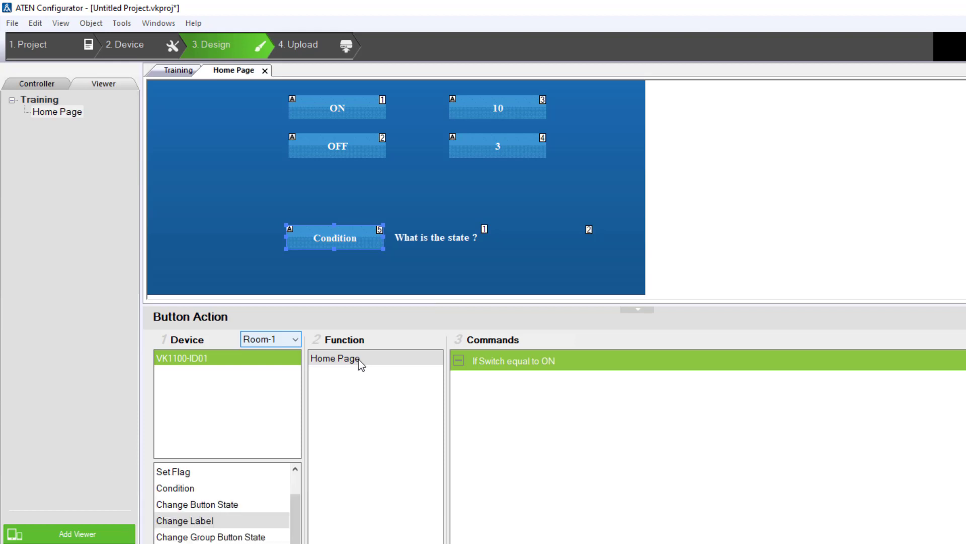
Nest a Home Page Change Label command inside the If Switch equal to ON condition
left_click_drag(358, 358, 488, 361)
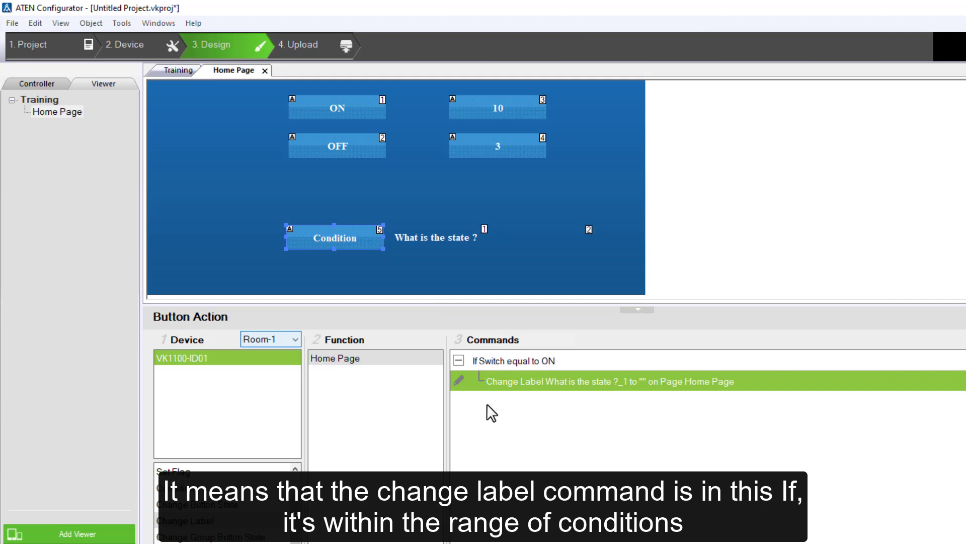
left_click(506, 363)
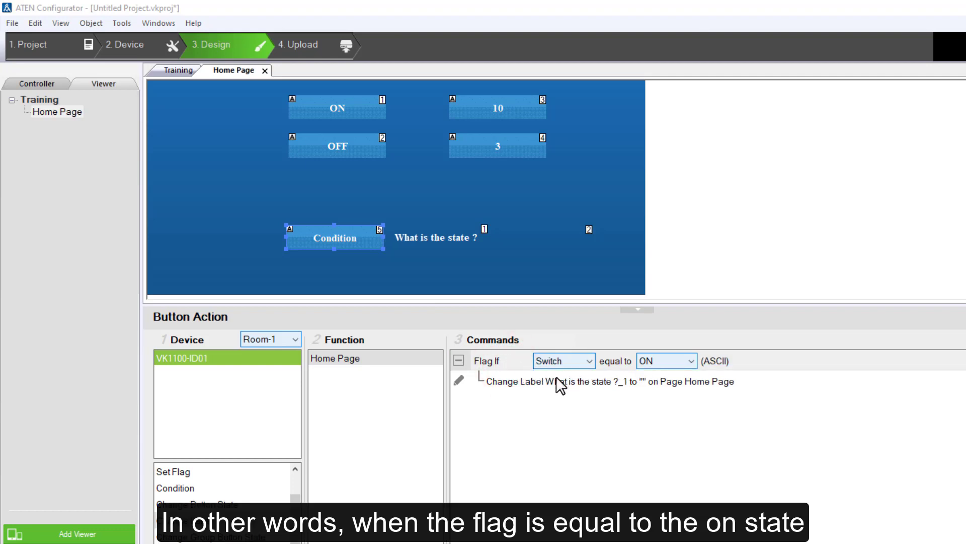
left_click(520, 382)
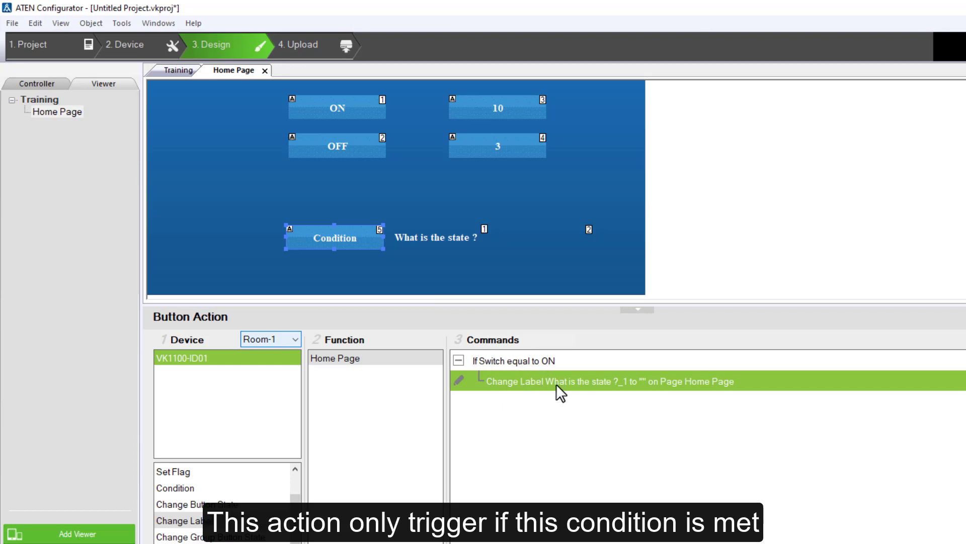
left_click(505, 361)
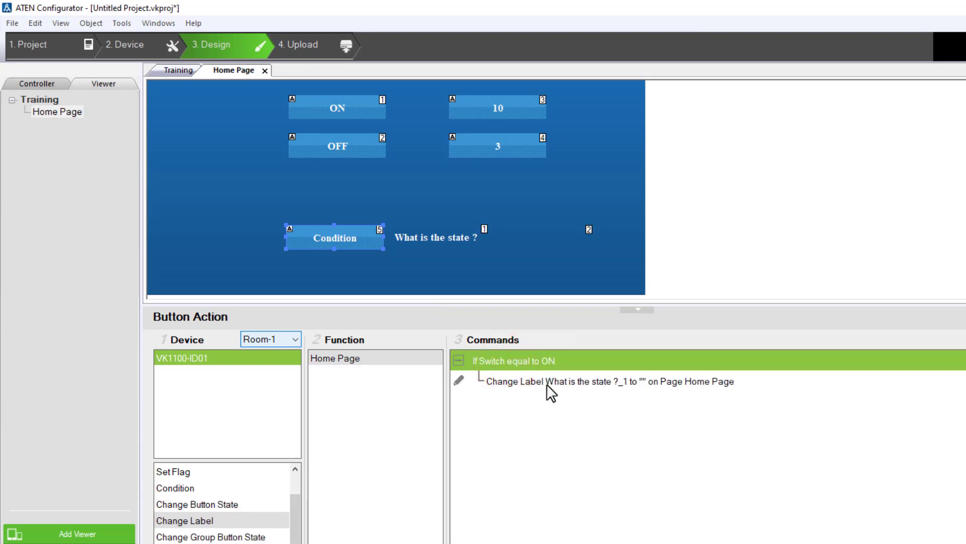
Set the Change Label command under the If condition to change the "What is the state ?" label to "Power On"
left_click(547, 382)
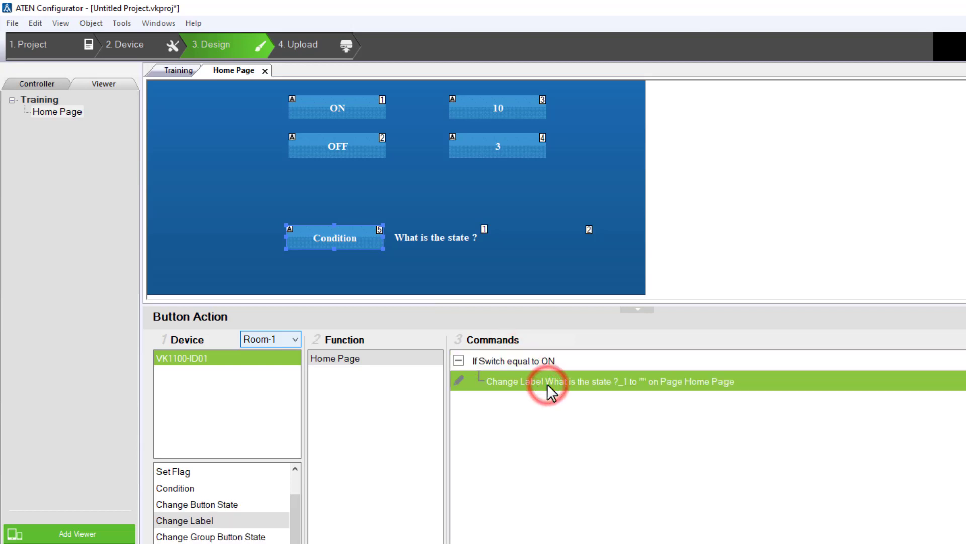
left_click(687, 381)
left_click(807, 384)
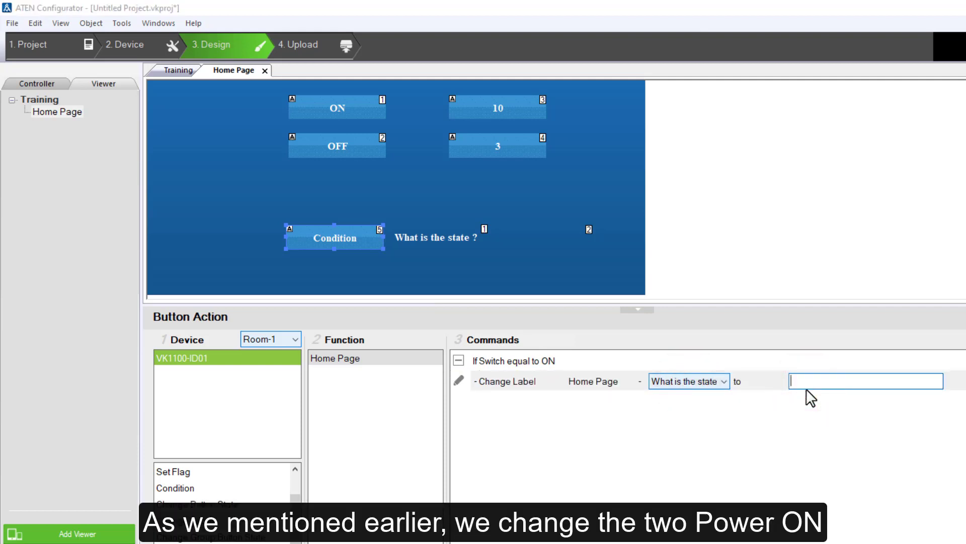
left_click(807, 390)
type("Power On")
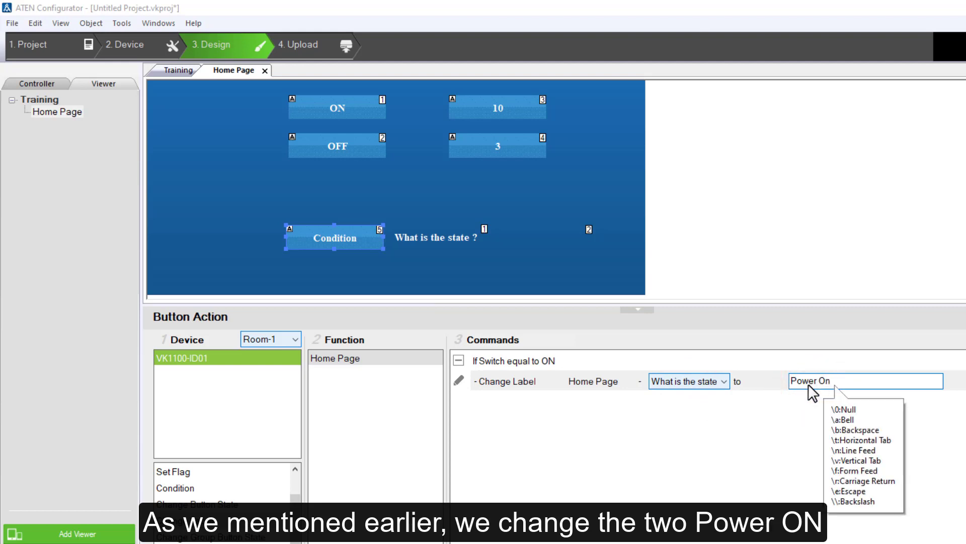
key("Return")
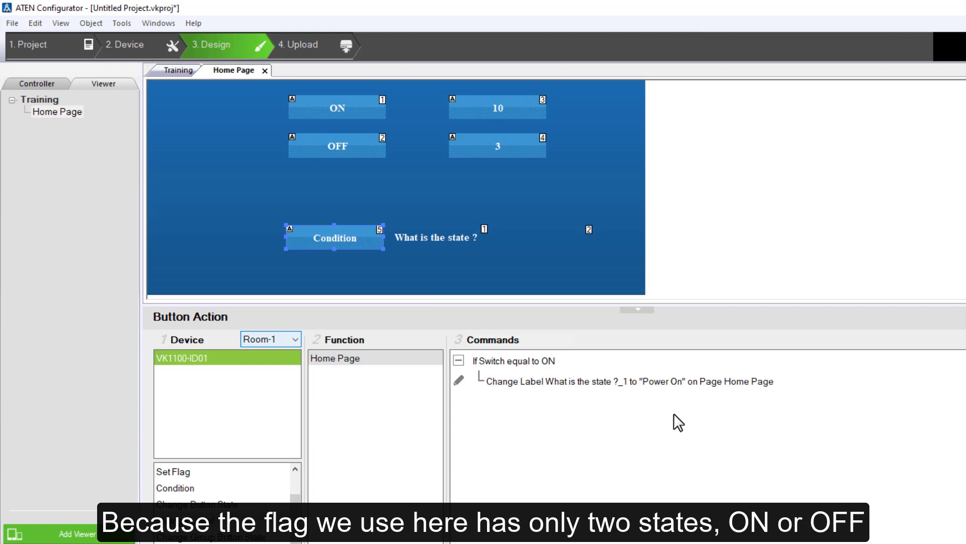
Attach a Flag Else branch to the If Switch equal to ON condition
left_click(218, 487)
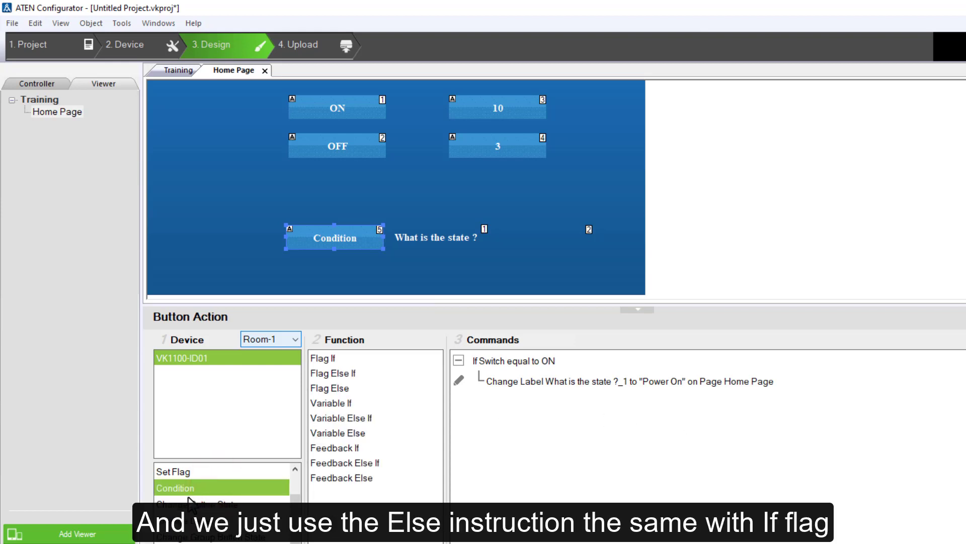
left_click(343, 391)
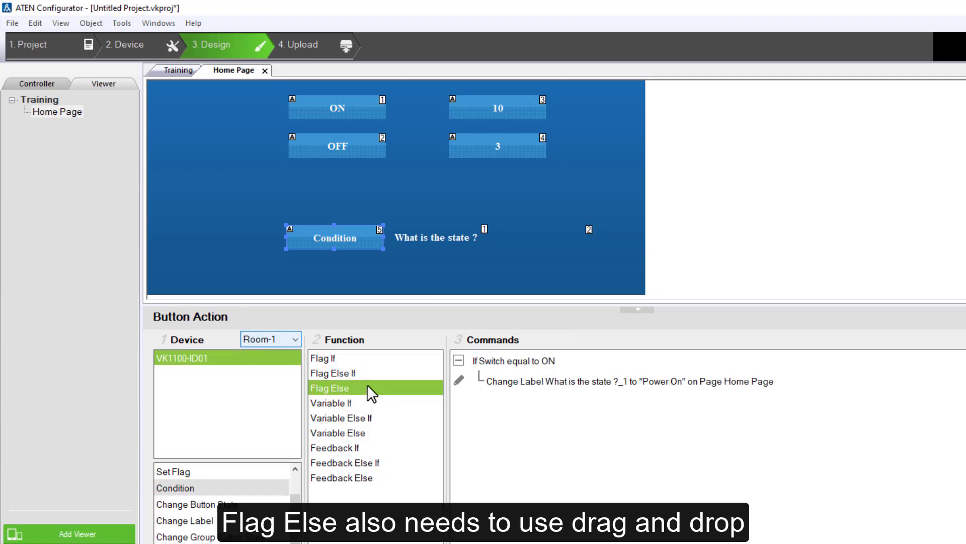
left_click_drag(368, 385, 491, 364)
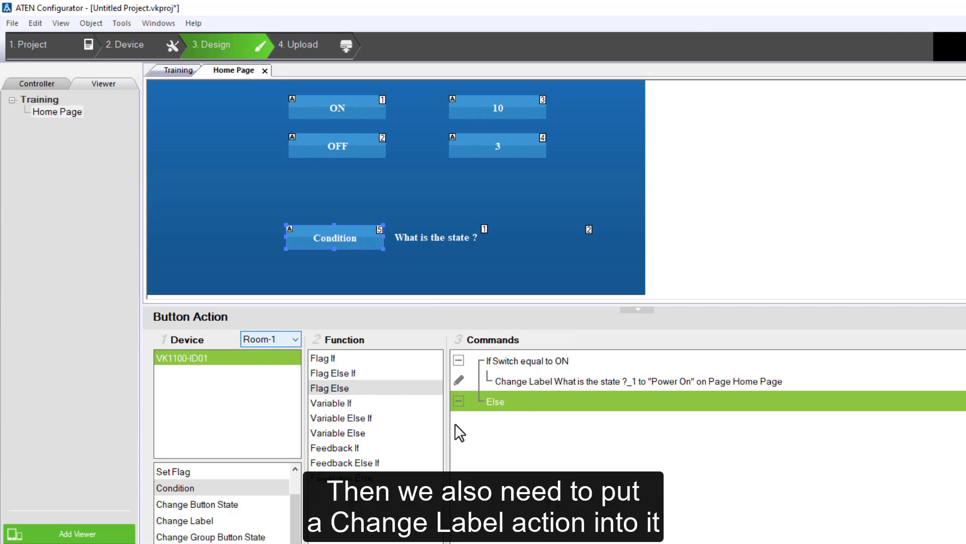
Nest a Home Page Change Label command inside the Else branch
left_click(197, 520)
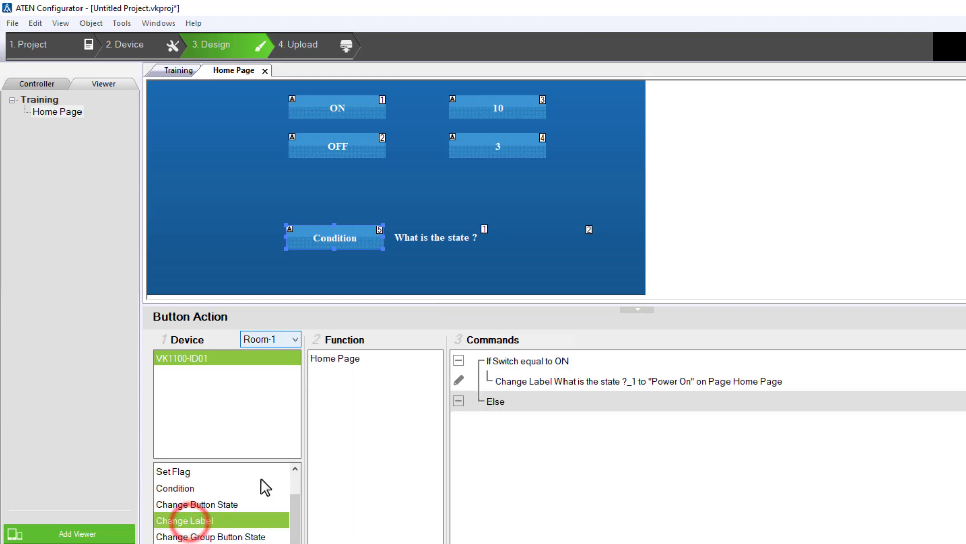
left_click(329, 362)
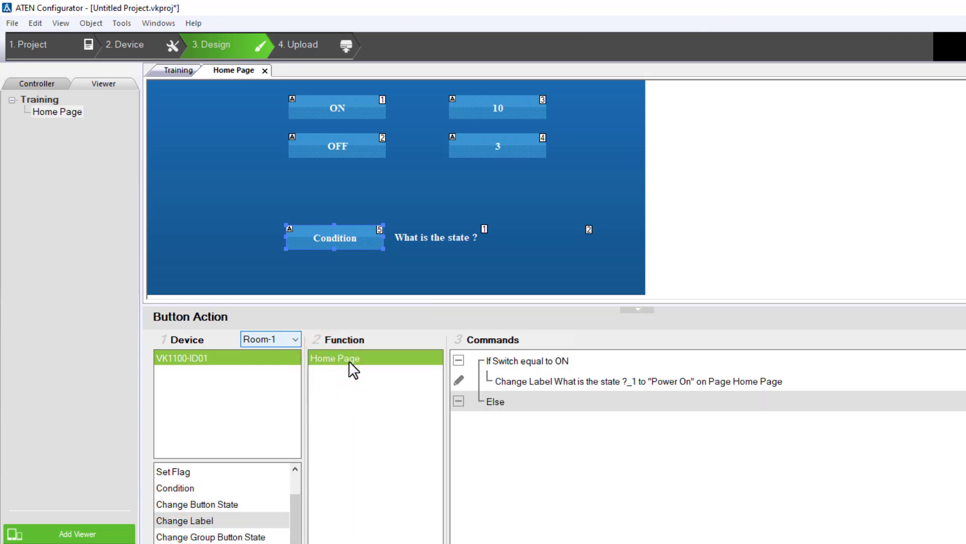
left_click_drag(356, 357, 516, 413)
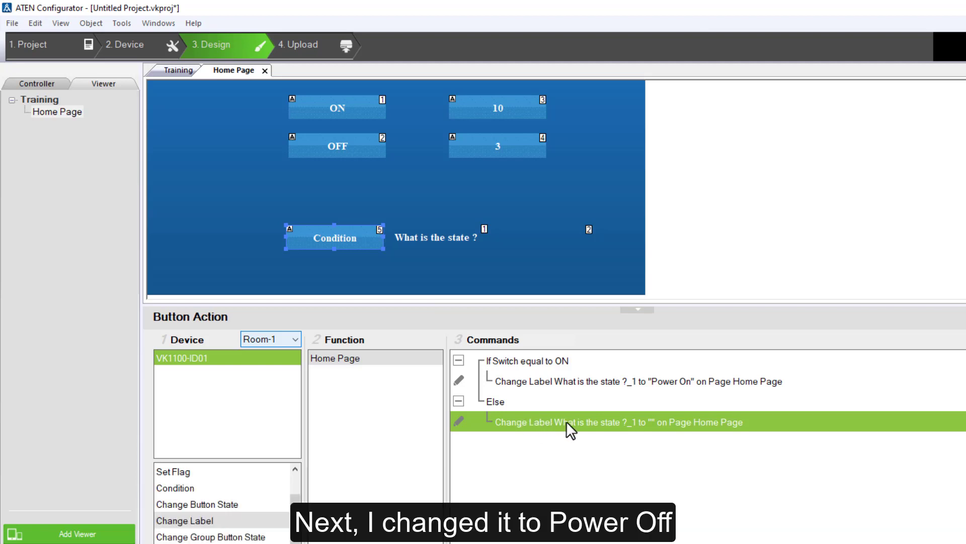
Enter "Power Off" as the new text for the "What is the state ?" label in the Else branch's Change Label command
left_click(574, 422)
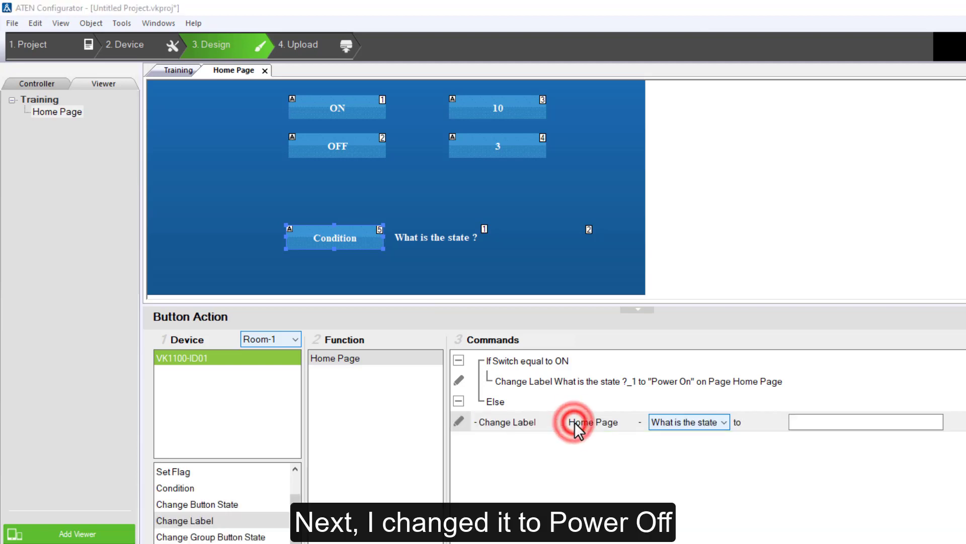
left_click(791, 422)
type("Pow")
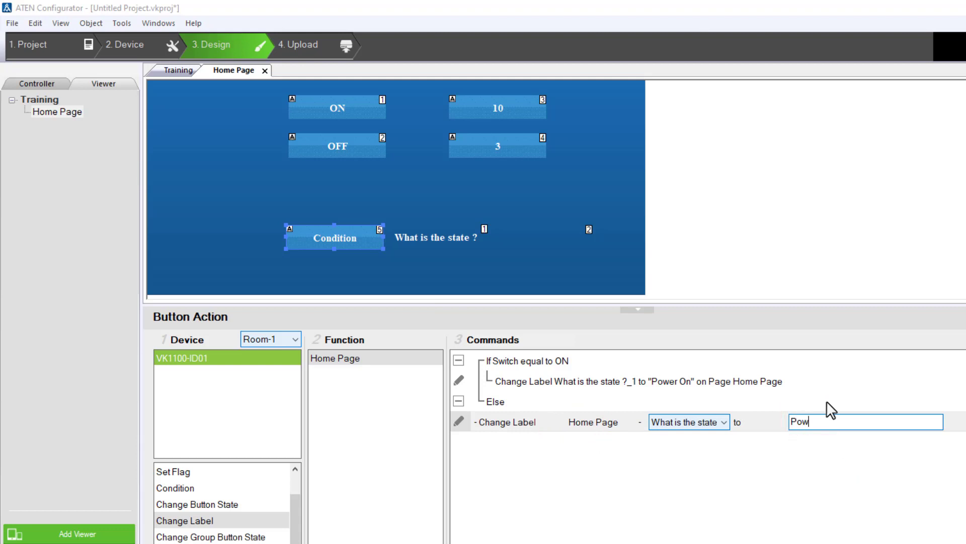
type("er Off")
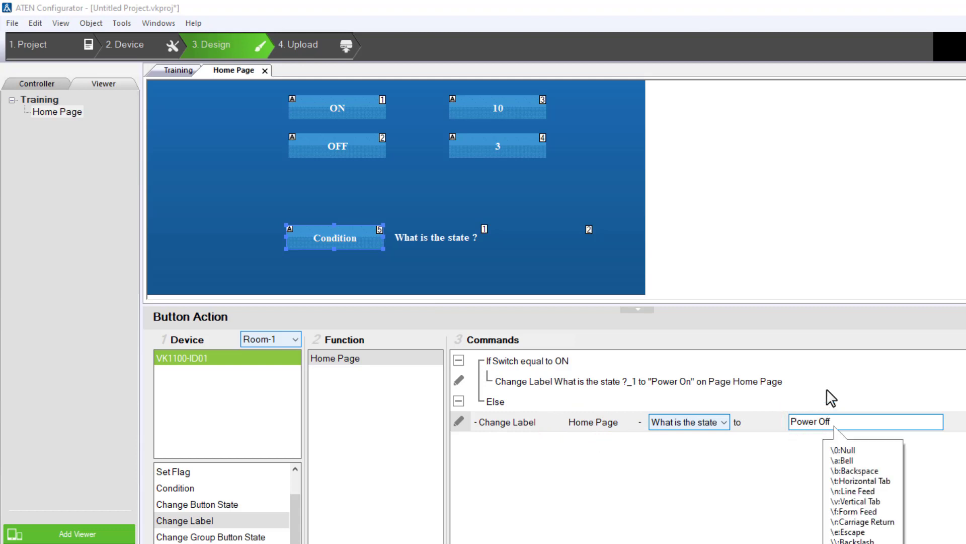
Change the target of the Else branch's "Power Off" Change Label command to label _2
left_click(721, 422)
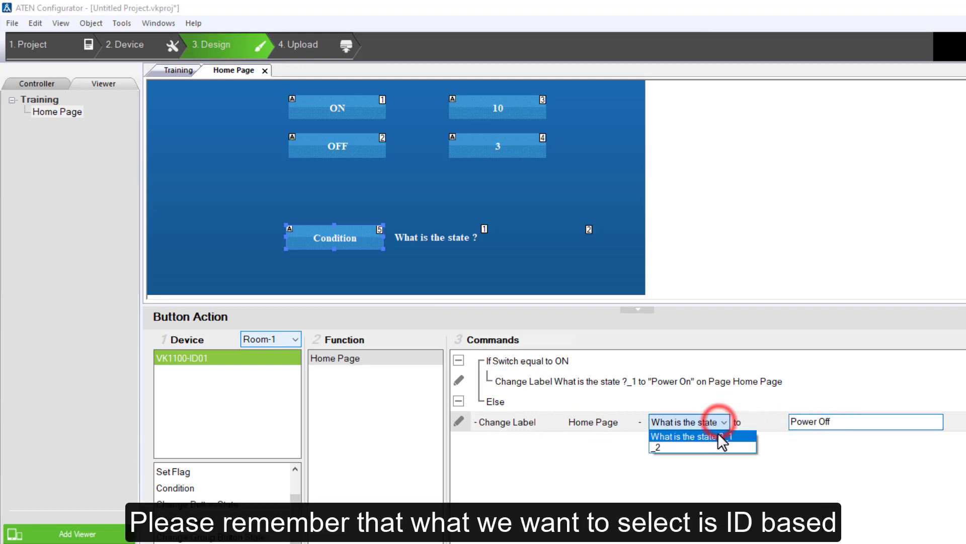
left_click(718, 446)
left_click(756, 457)
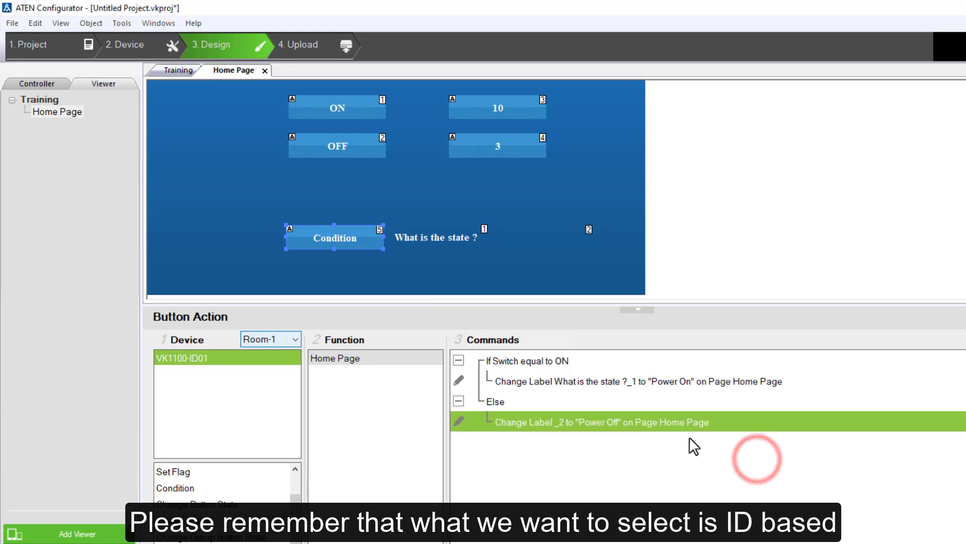
Change the target of the "Power On" Change Label command under the If condition to label _2
left_click(676, 382)
left_click(724, 381)
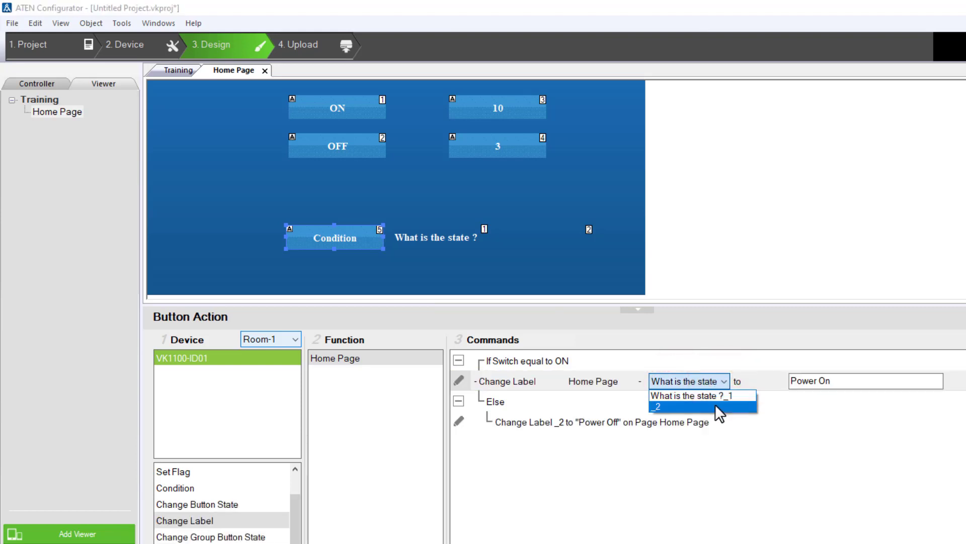
left_click(715, 405)
left_click(694, 406)
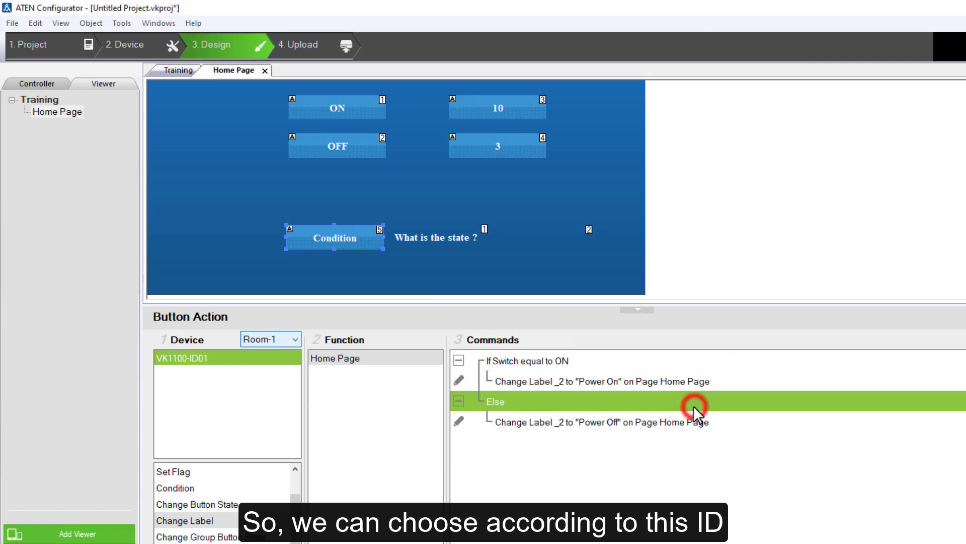
Check the target label selected in the "Power On" and "Power Off" Change Label commands
left_click(687, 380)
left_click(702, 381)
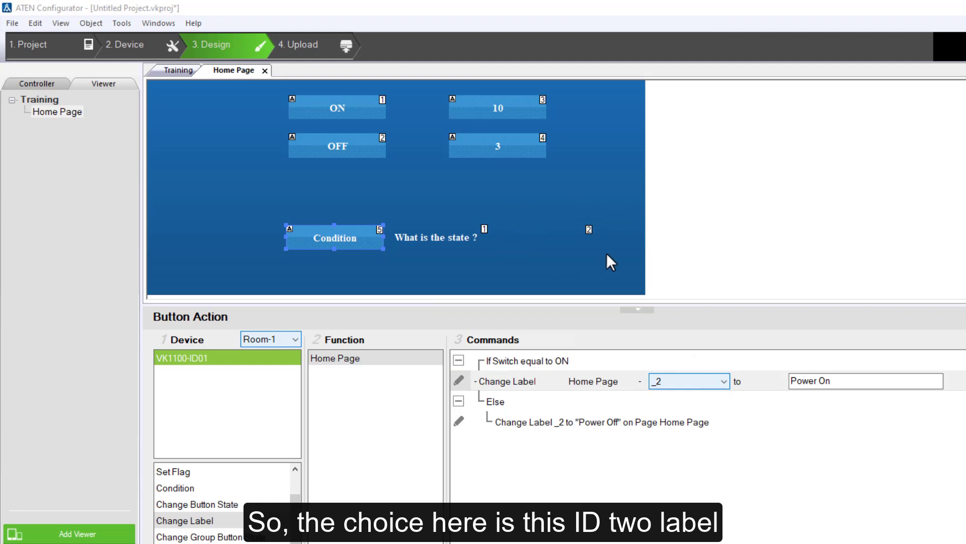
left_click(680, 395)
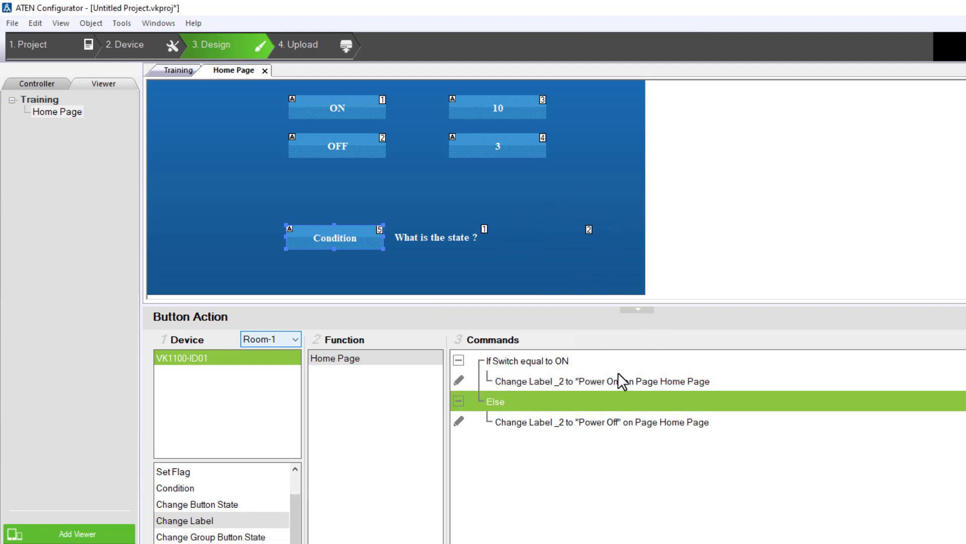
left_click(639, 376)
left_click(654, 420)
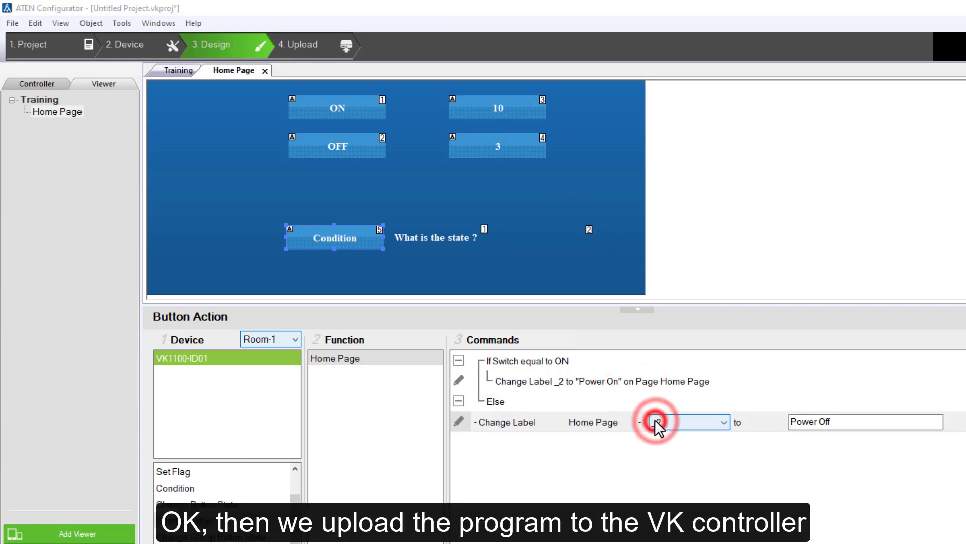
left_click(655, 452)
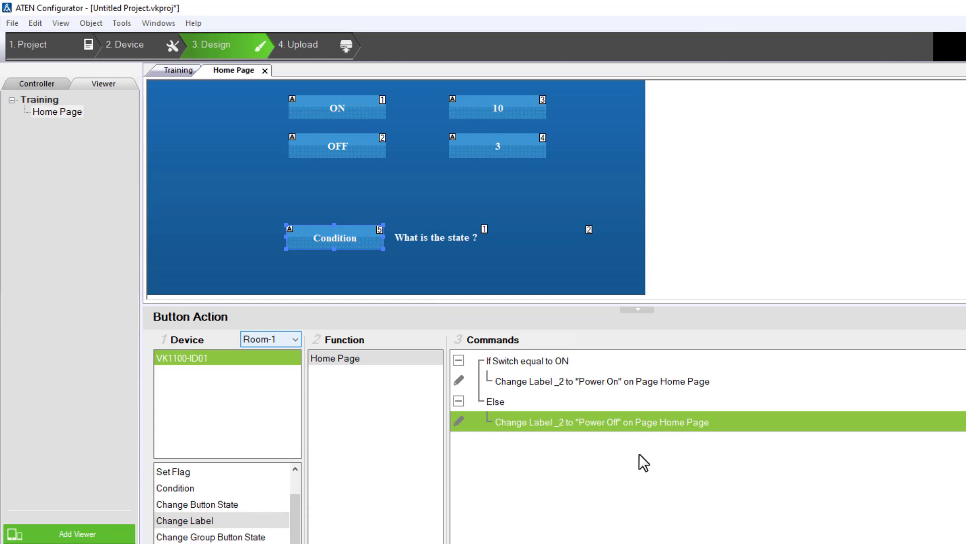
Find the controller at IP address 192.168.0.60 and upload the Training viewer to VK1100-ID01
left_click(313, 43)
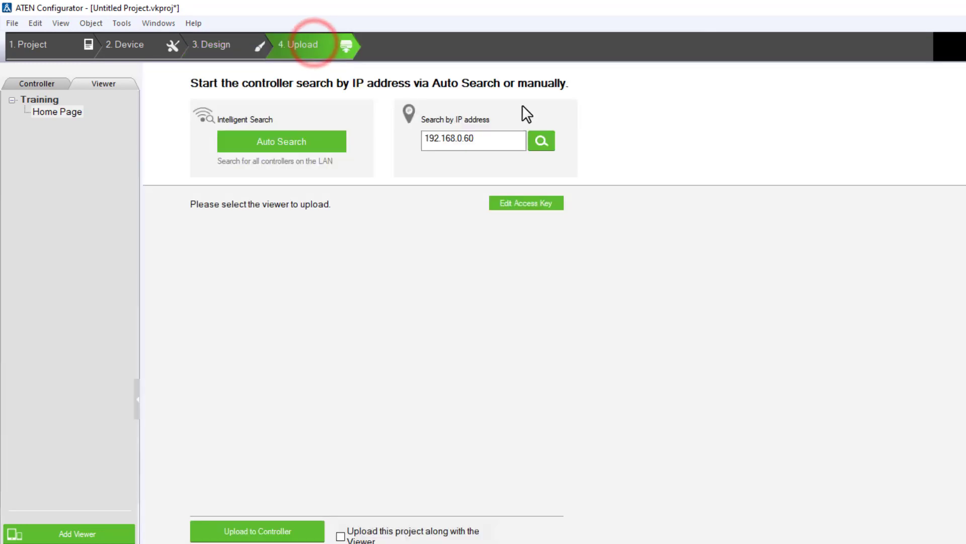
left_click(546, 146)
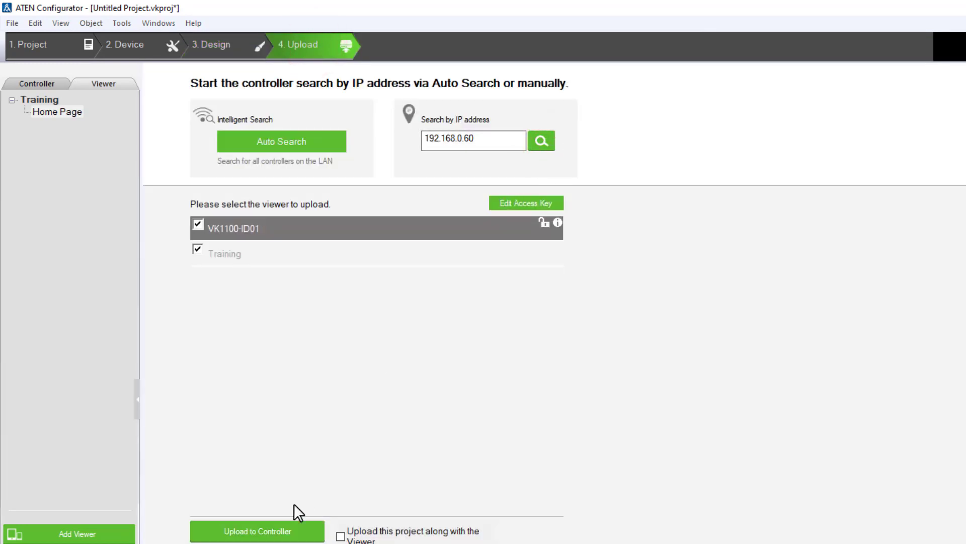
left_click(287, 532)
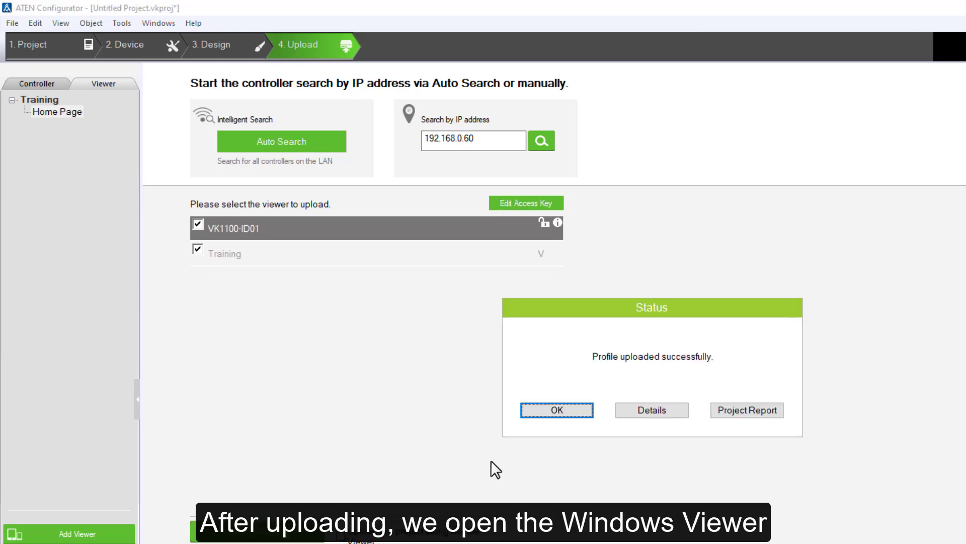
left_click(574, 410)
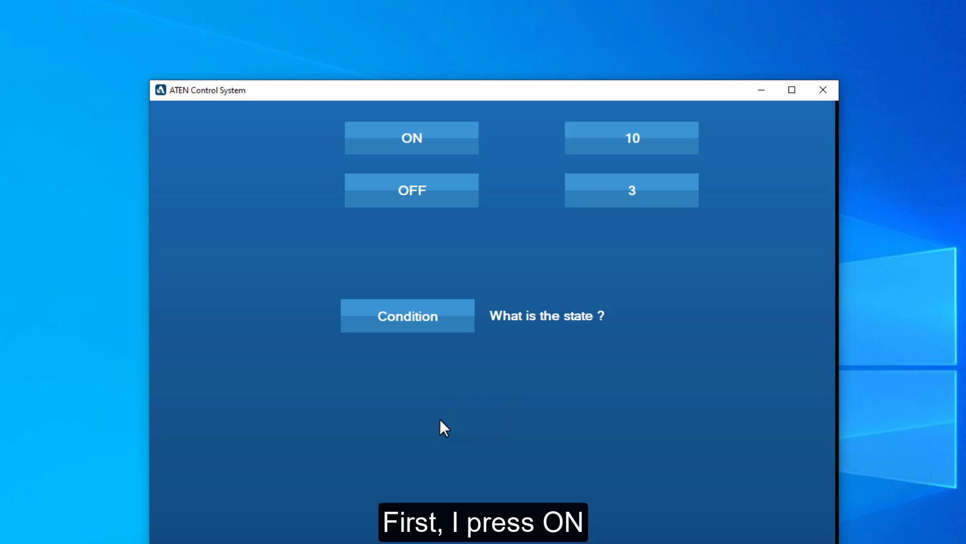
Switch to the ATEN Control System viewer and test the Condition button once after ON and once after OFF
left_click(439, 135)
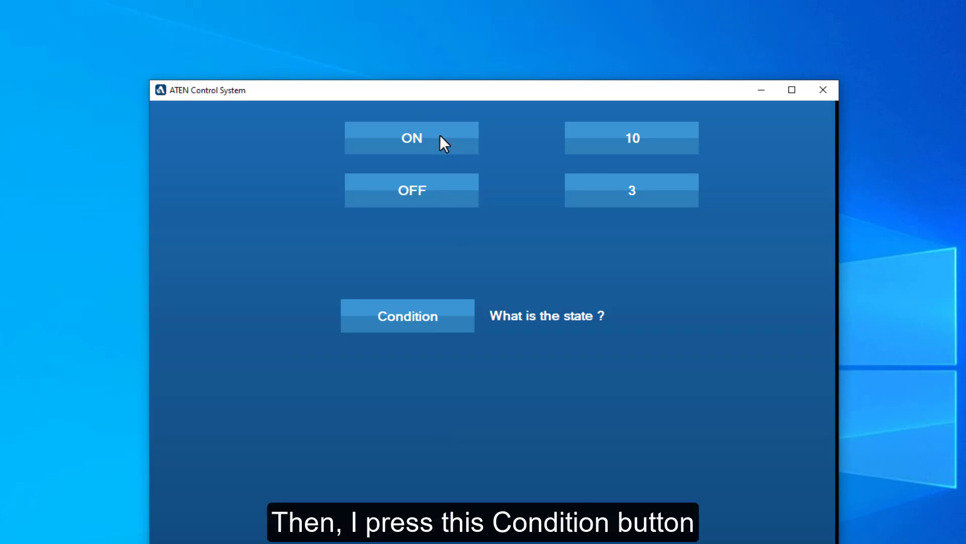
left_click(454, 322)
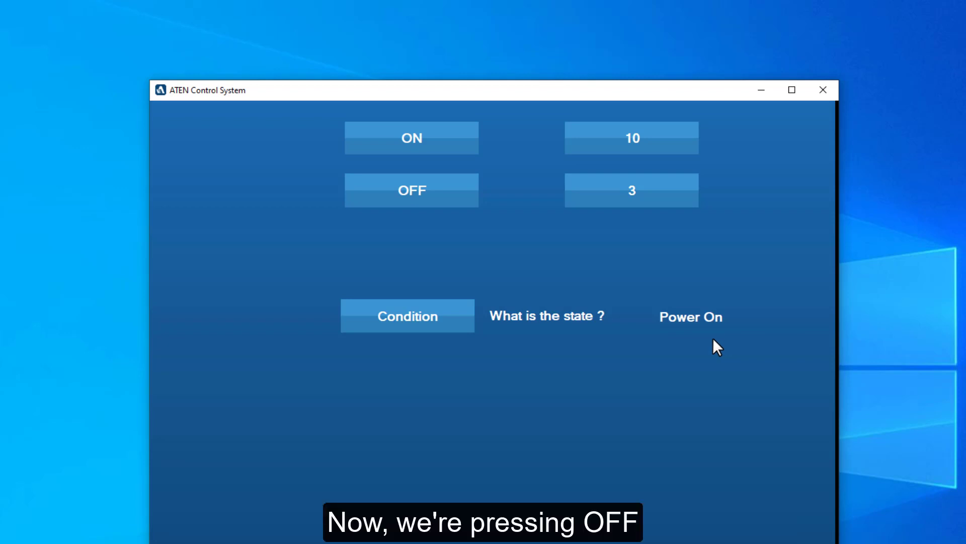
left_click(465, 192)
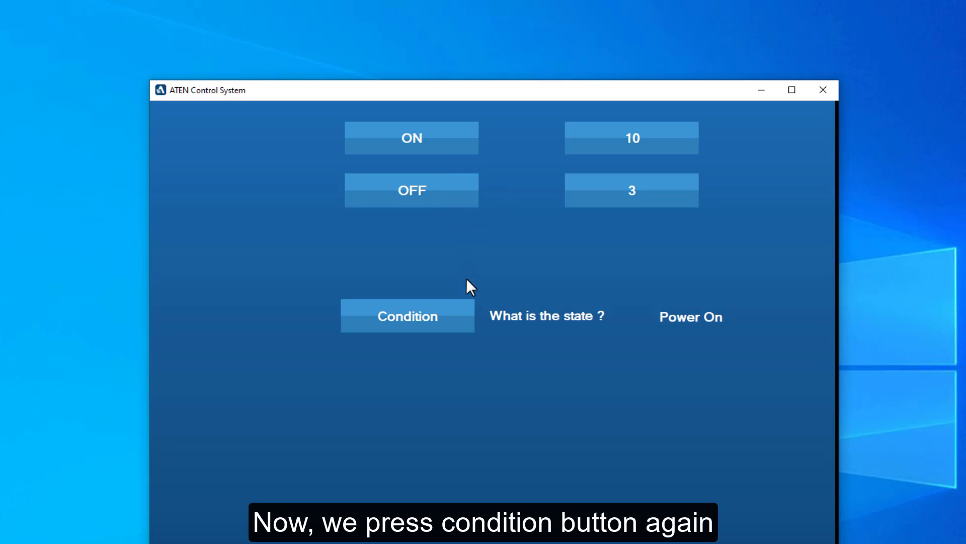
left_click(466, 319)
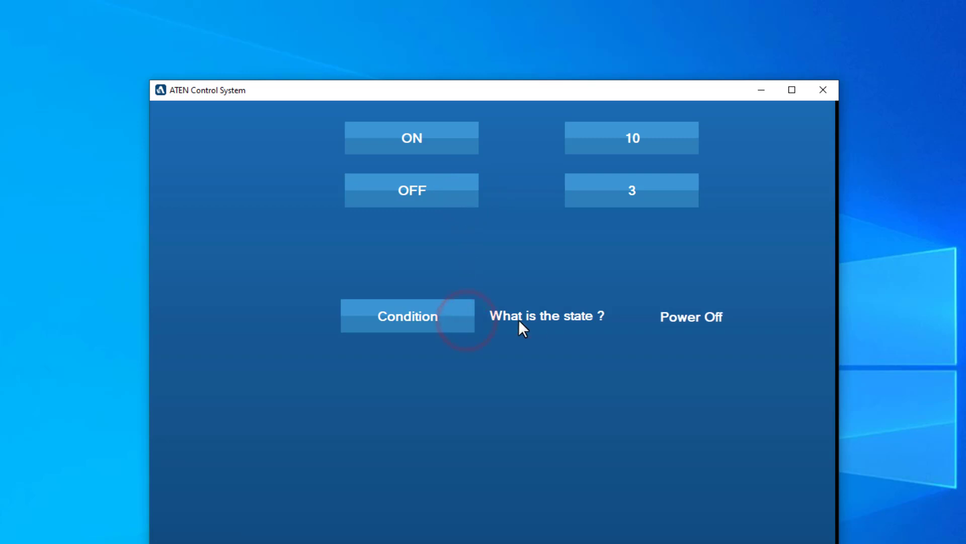